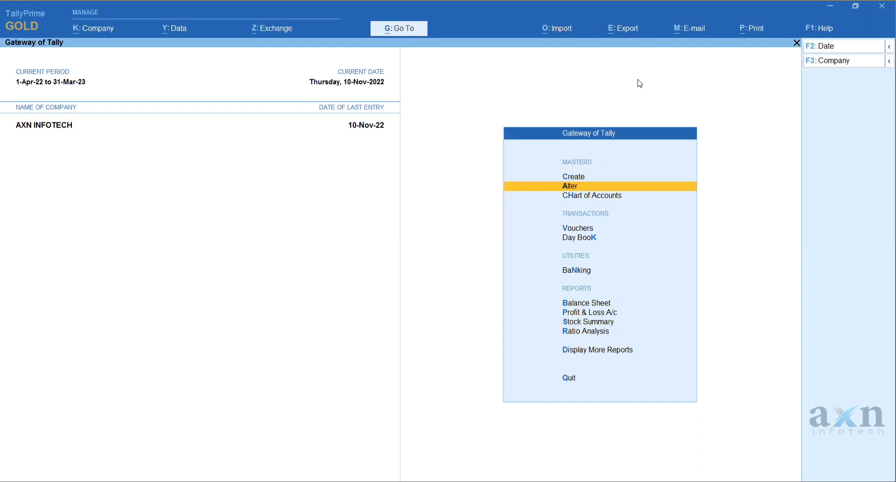
Open the Bills Receivable report from the outstanding statements of accounts, keeping its existing period.
key(d)
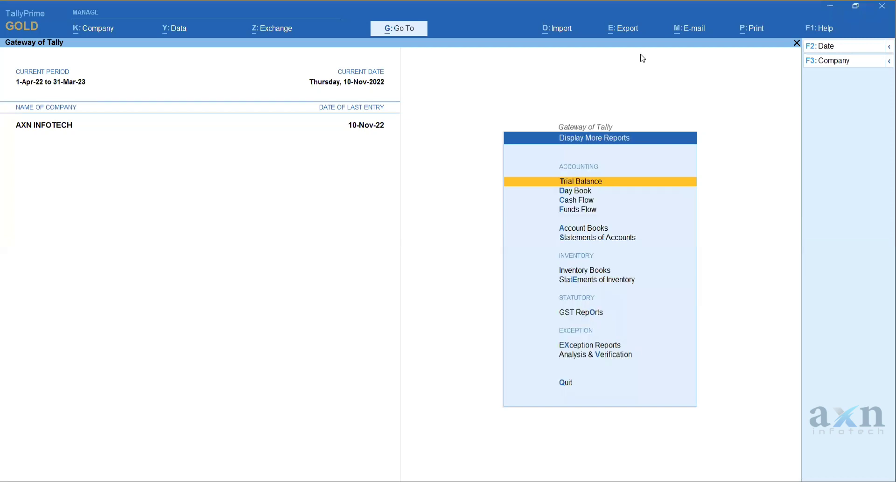
key(s)
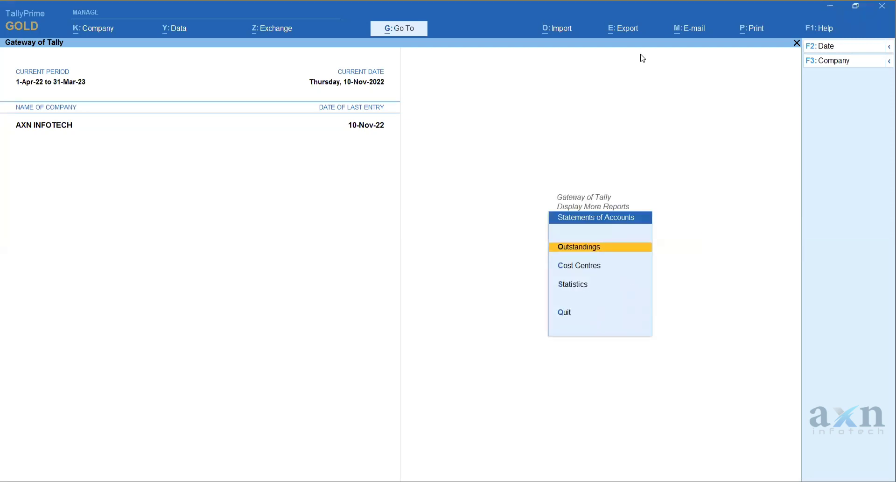
key(o)
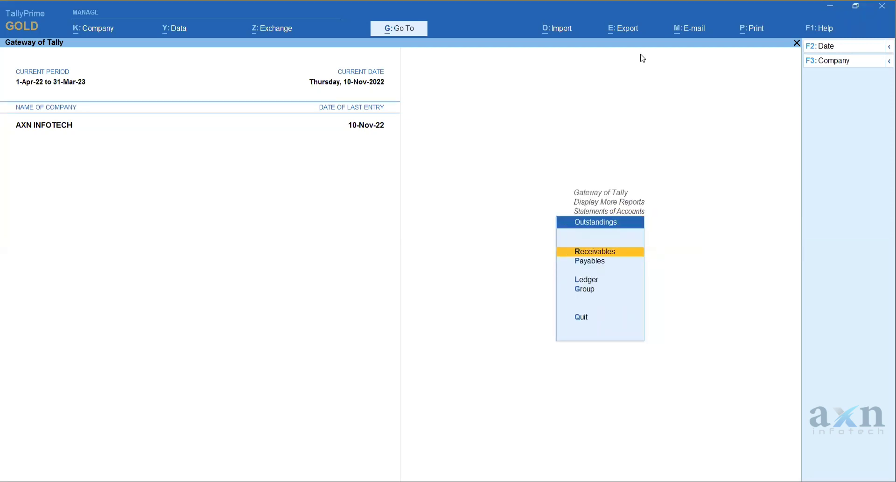
key(Return)
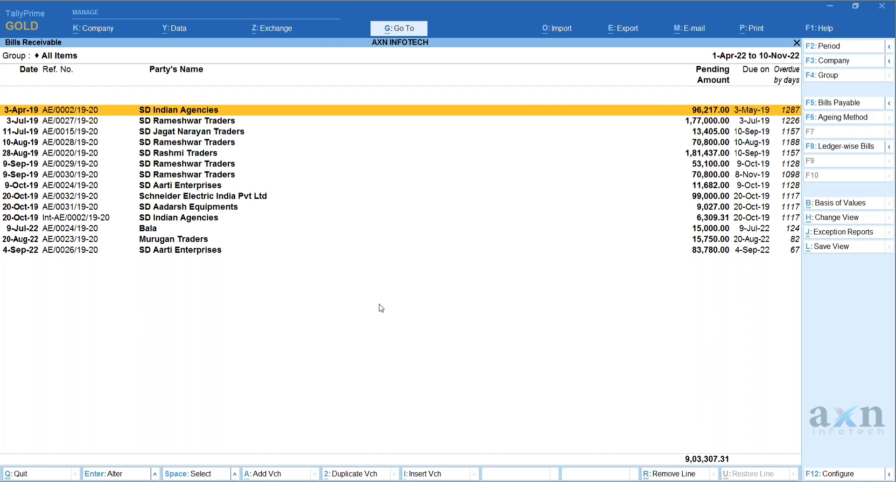
key(F2)
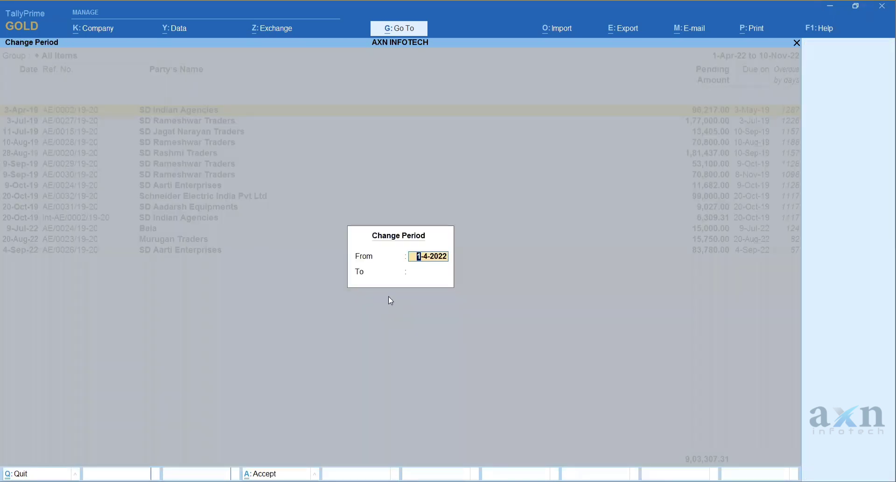
key(Escape)
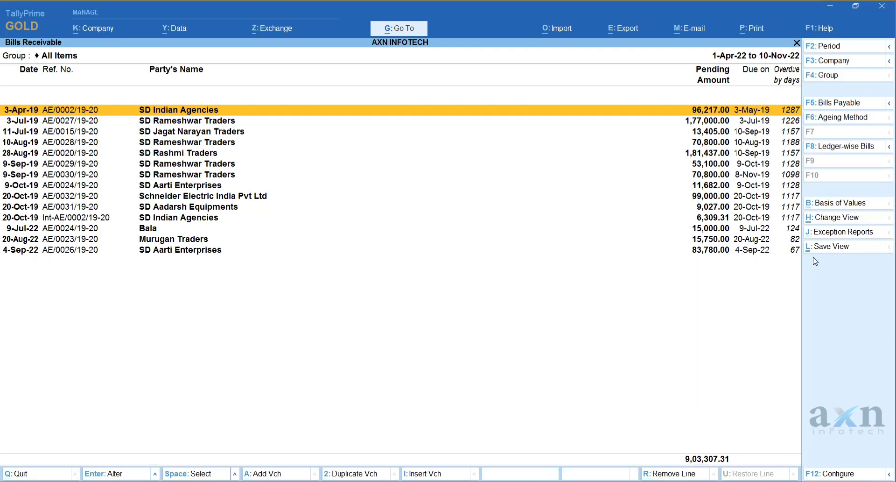
Start an ageing analysis of the receivable bills using the Ageing by Due Date method.
click(859, 123)
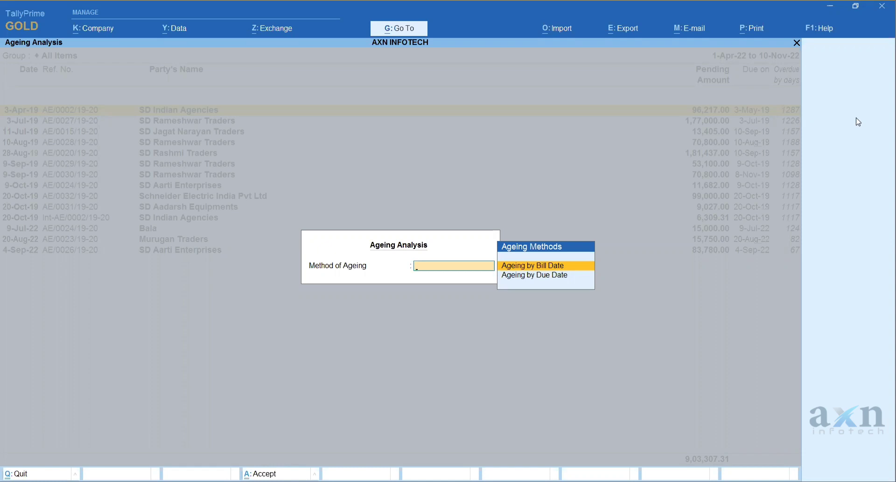
key(Down)
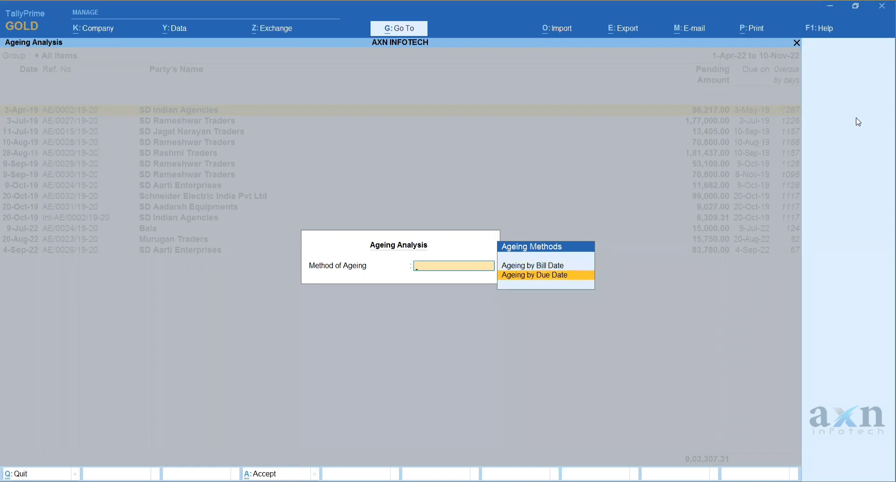
key(Return)
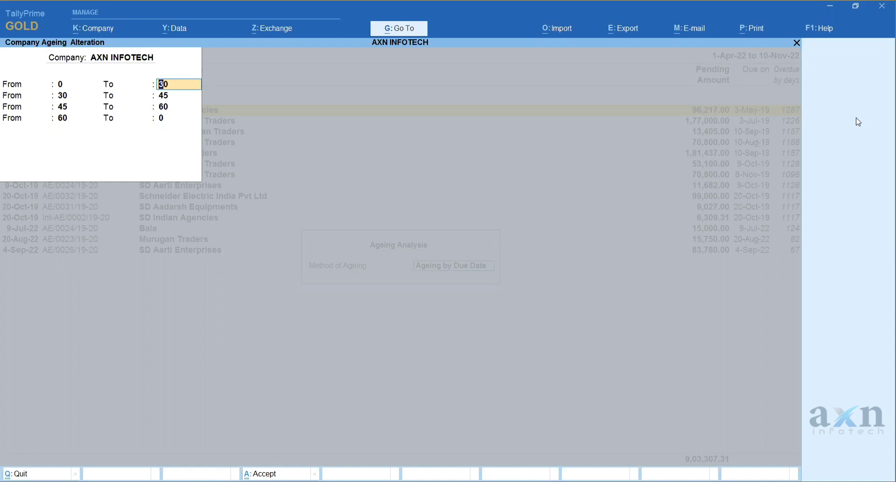
Set the ageing slabs to 0–500, 500–1,000, 1,000–1,200, 1,200–1,500 and over 1,500 days, and apply them to the report.
text(500)
key(Return)
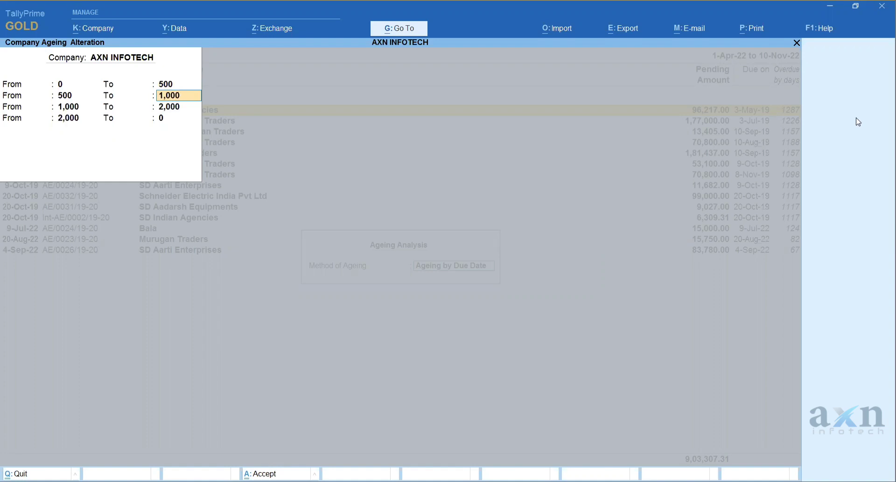
key(Return)
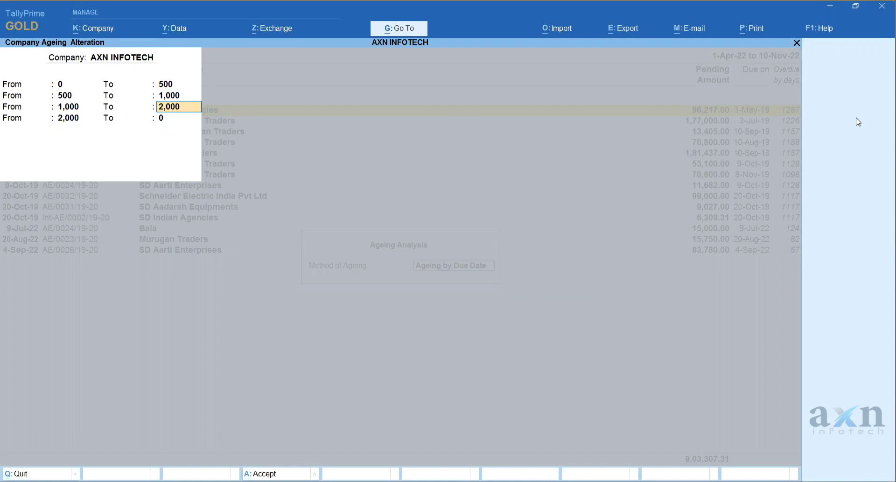
text(1200)
key(Return)
text(1500)
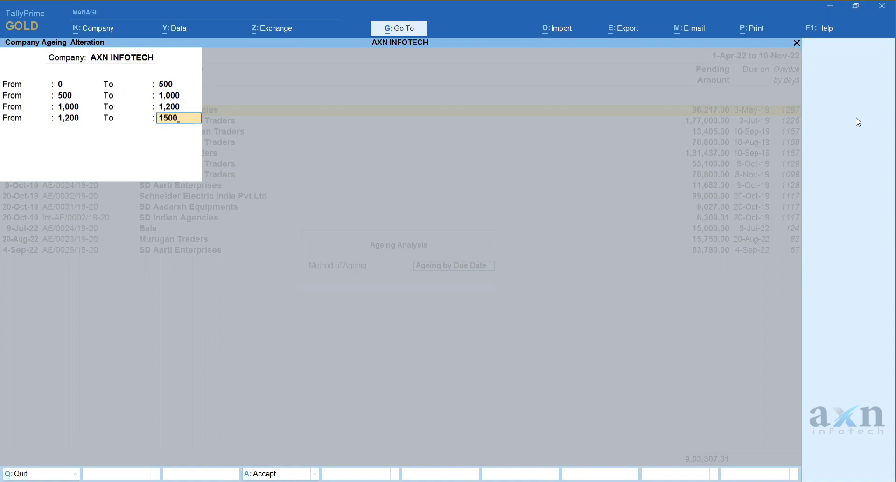
key(Return)
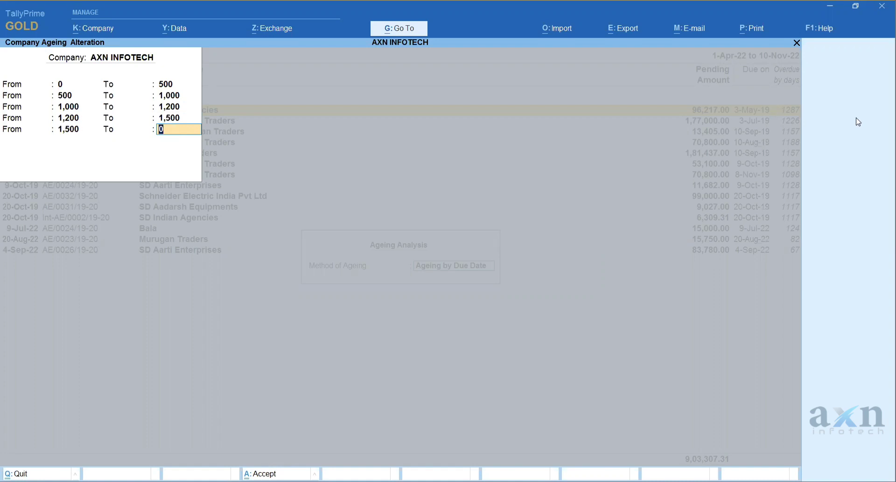
key(Return)
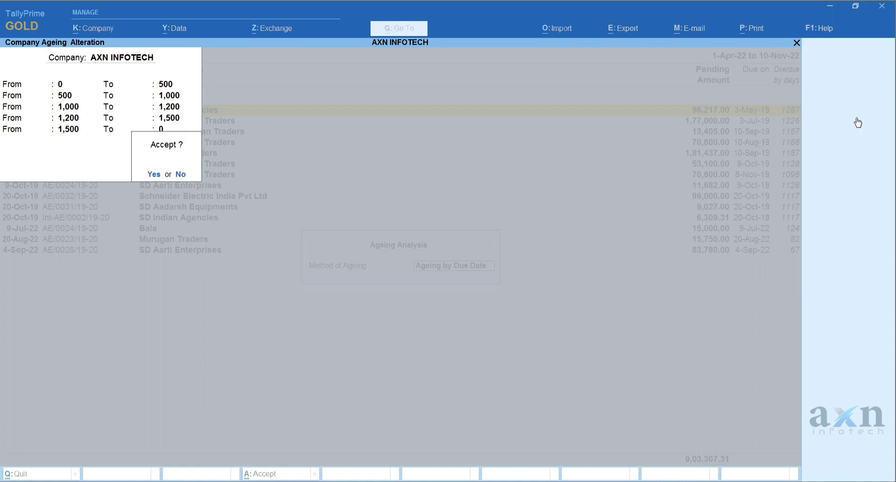
key(Return)
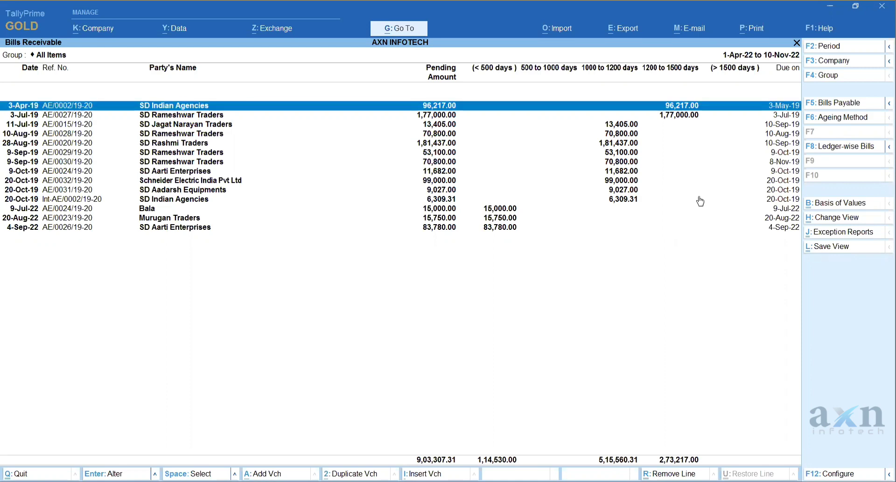
Configure printing of the current receivables report with the report type set to Reminder Letter.
key(alt+p)
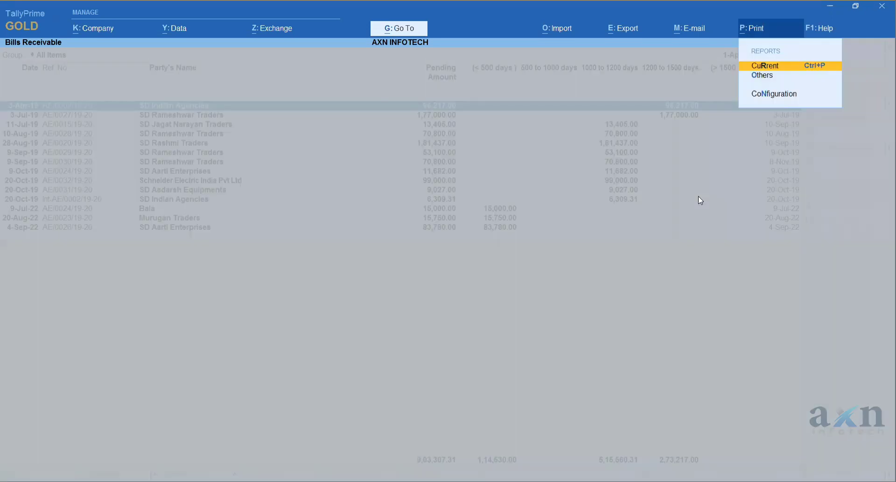
key(Return)
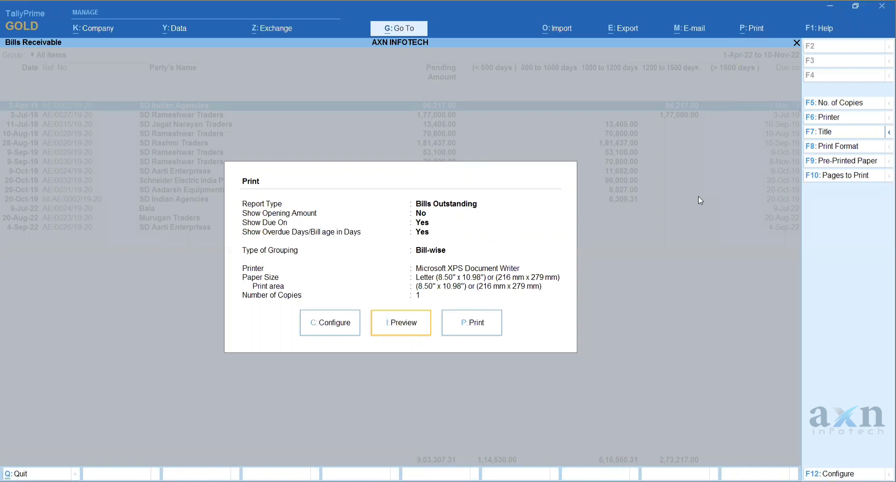
key(Left)
key(Return)
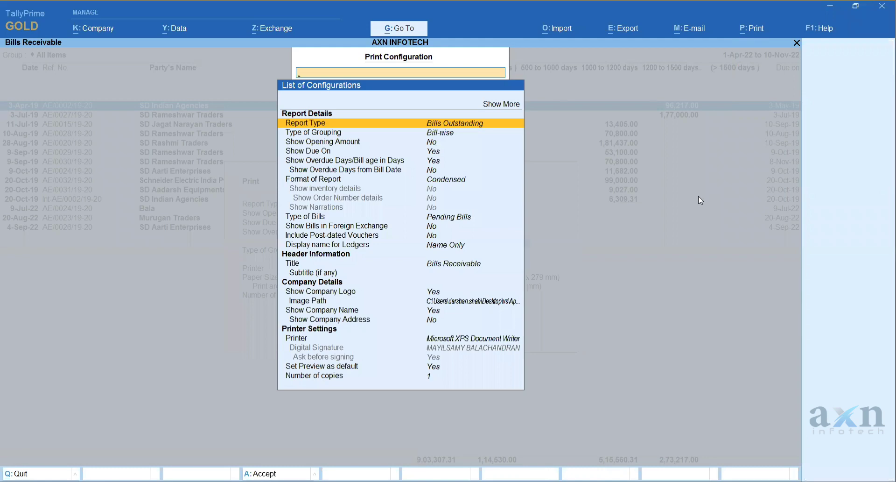
key(Return)
key(Down)
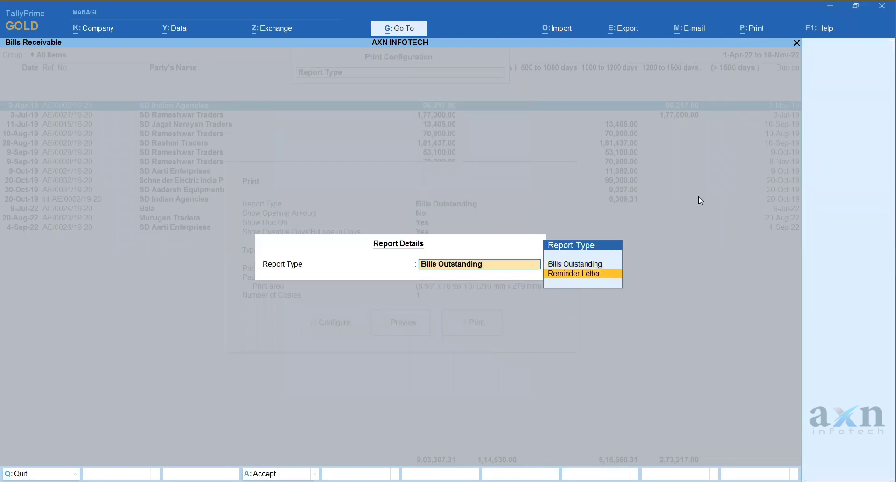
key(Return)
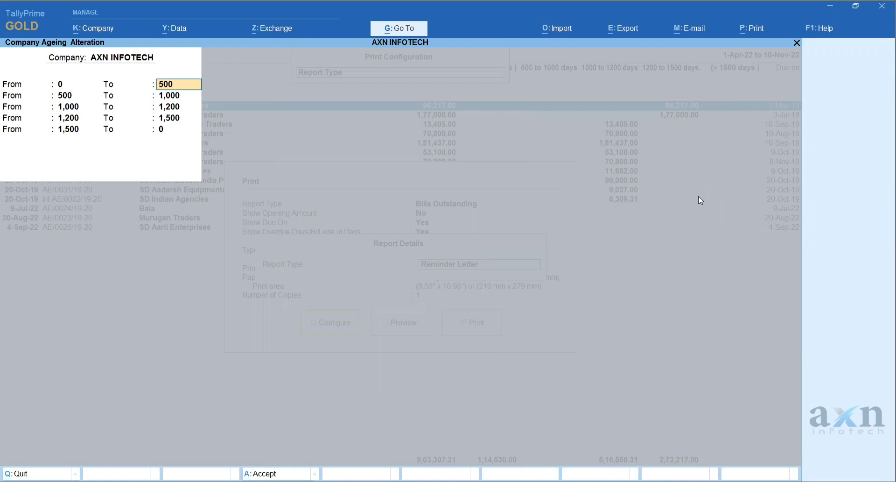
Set the reminder letter's ageing slabs to 0–100, 100–200, 200–500, 500–1,000 and over 1,000 days, and accept them.
text(100)
key(Return)
text(200)
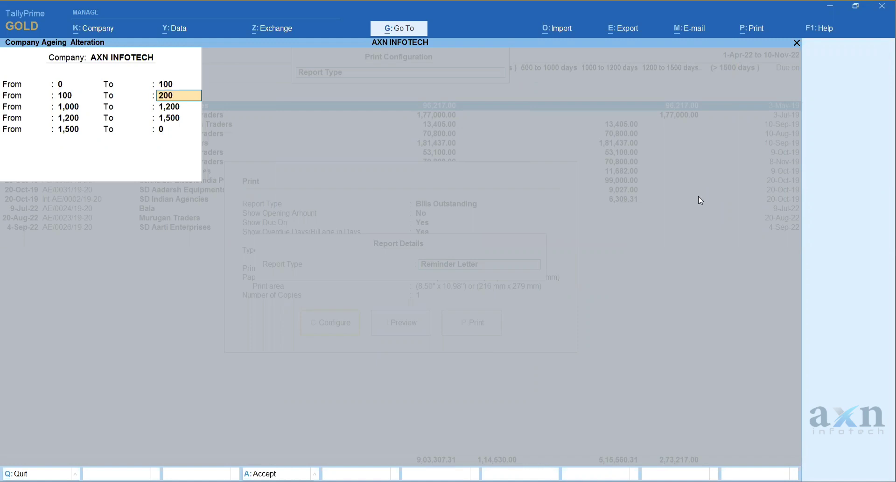
key(Return)
text(500)
key(Return)
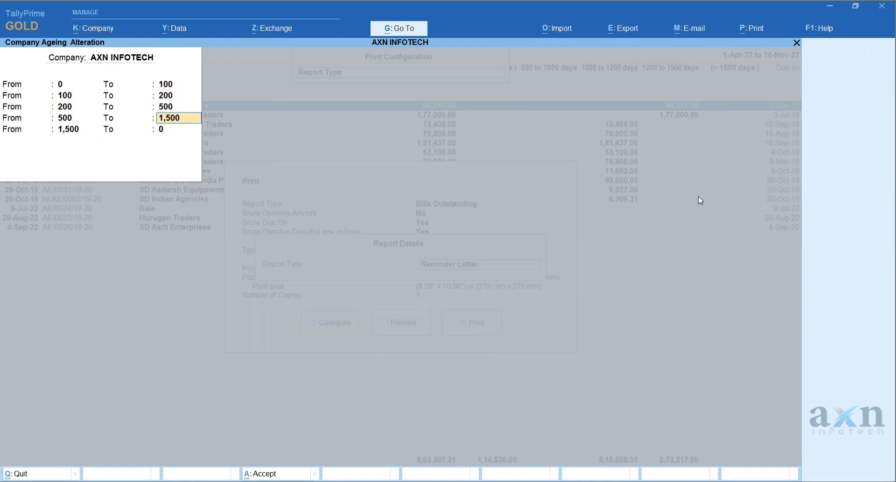
text(1,00)
text(0)
key(Return)
key(Return)
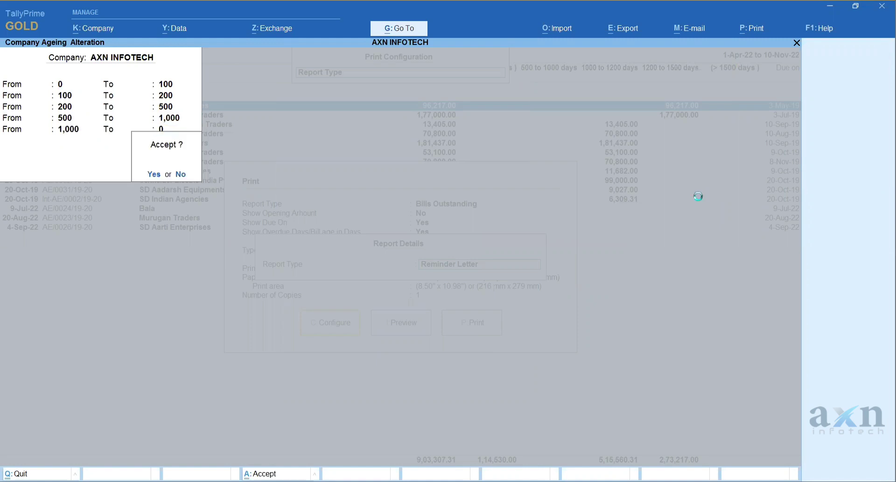
key(Return)
Accept the print configuration and open an enlarged print preview of the reminder letters.
key(ctrl+a)
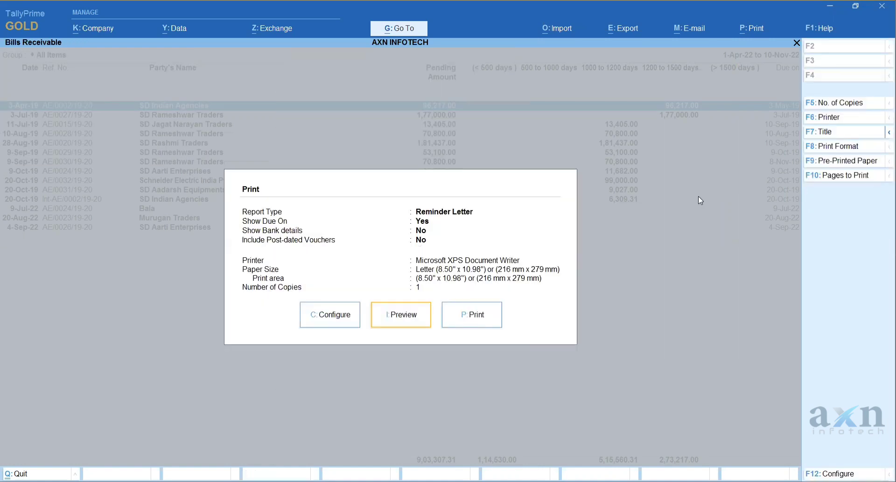
key(Return)
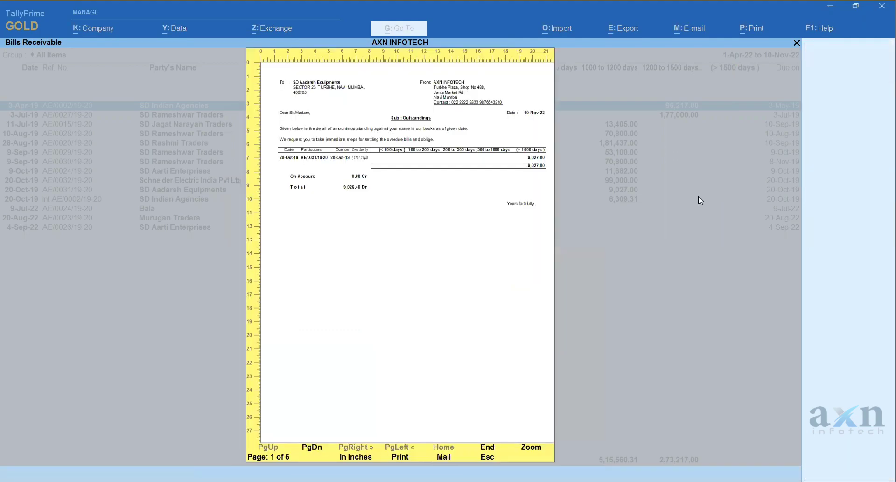
key(alt+z)
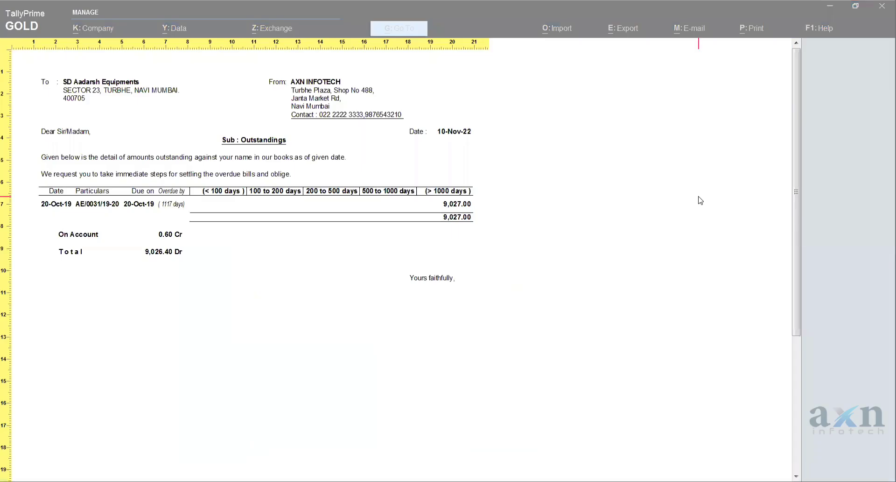